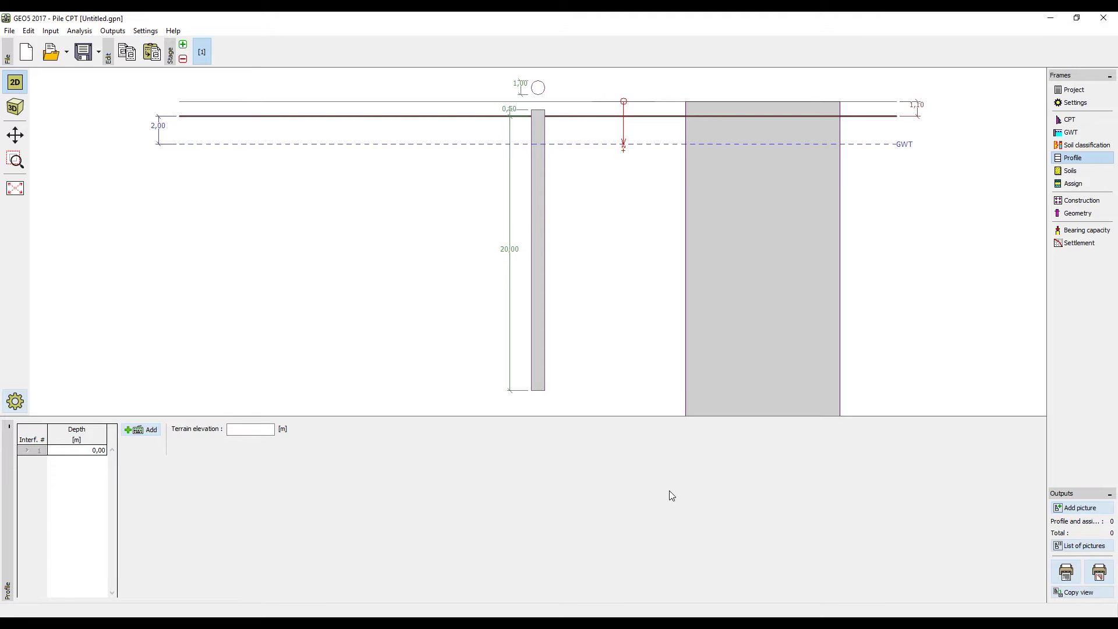
# Show the project's analysis settings: Standard – EN 1997 – DA2 with soil classification enabled.
pyautogui.click(1063, 105)
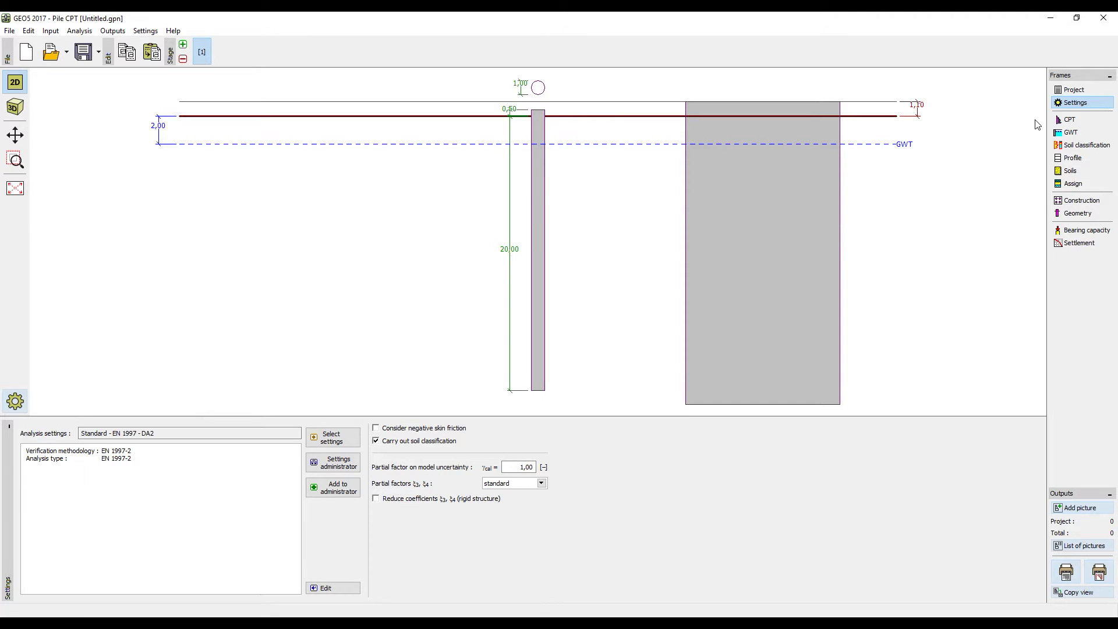
# Import the GEF field tests Tutorial-4 CPT 01 and Tutorial-4 CPT 02 together.
pyautogui.click(1069, 120)
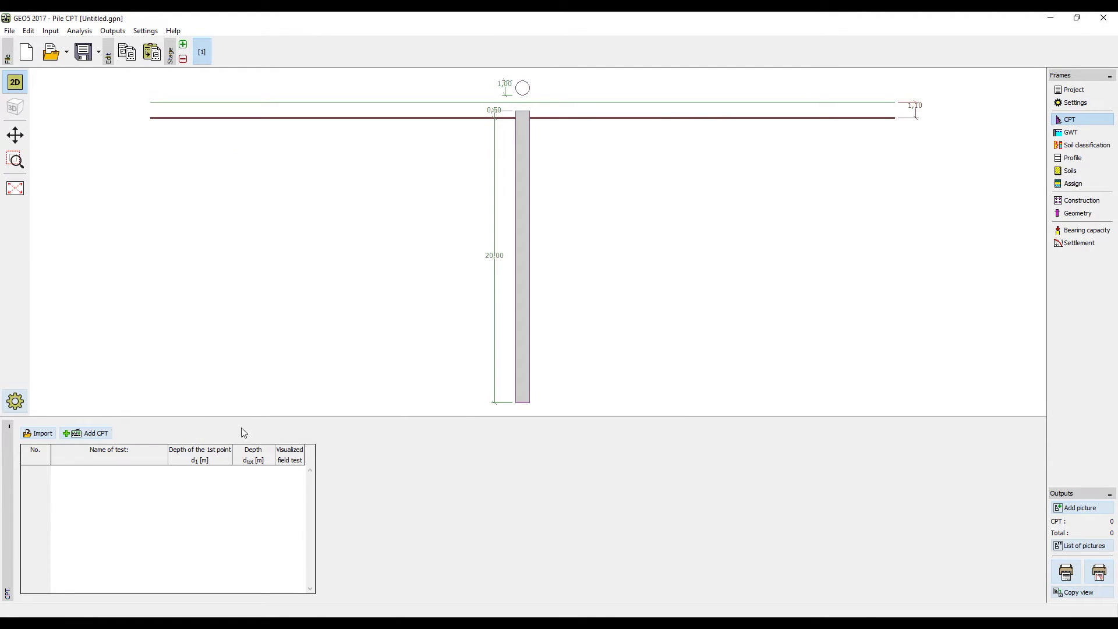
pyautogui.click(36, 435)
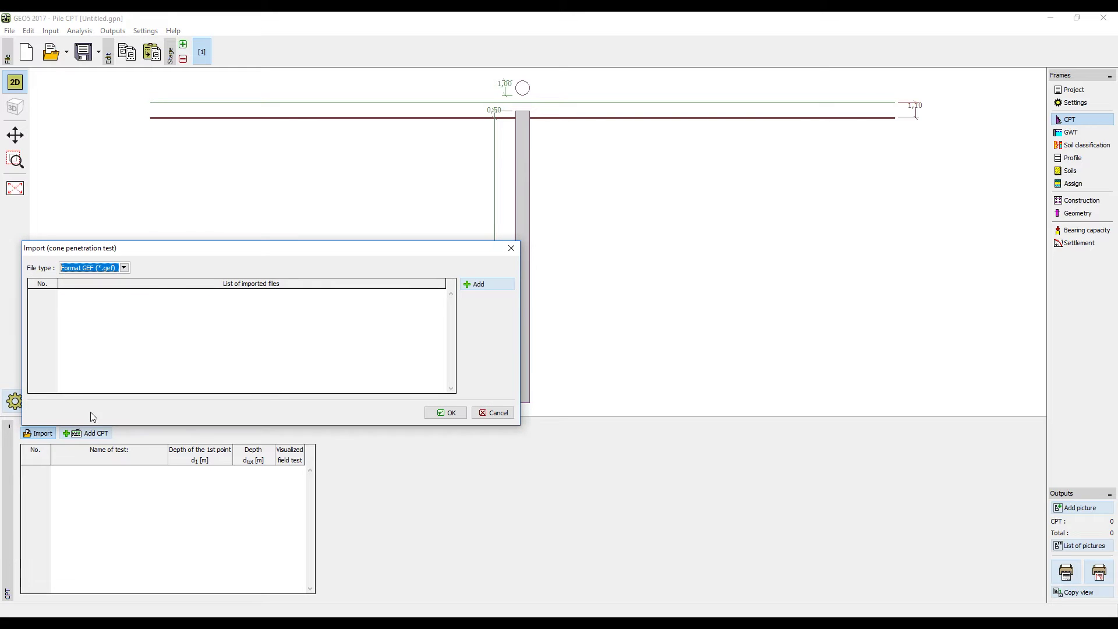
pyautogui.click(124, 268)
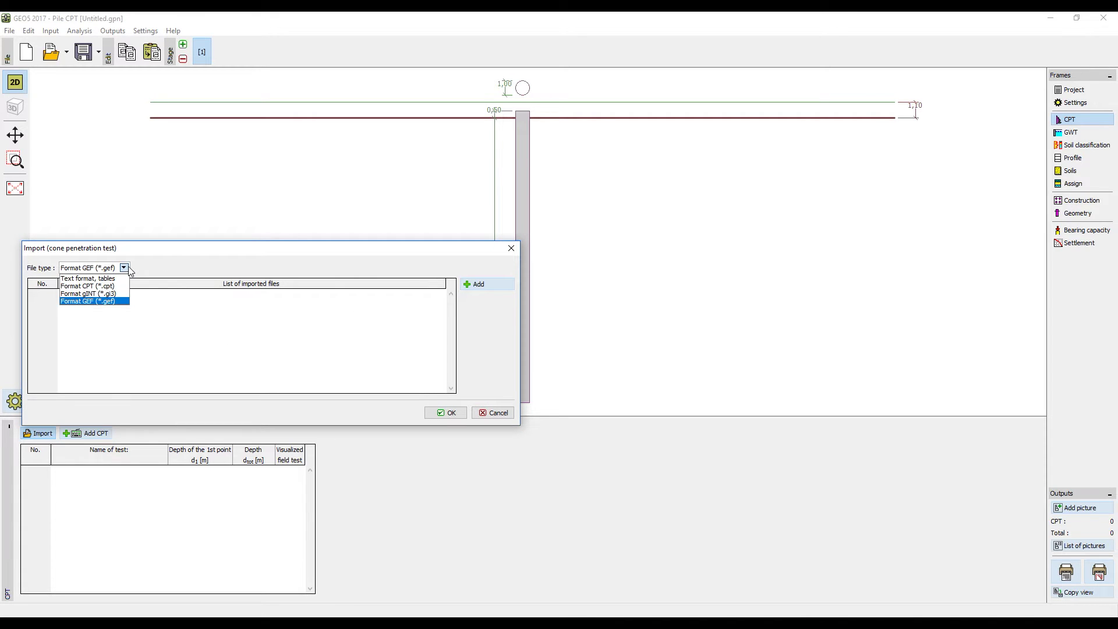
pyautogui.click(116, 301)
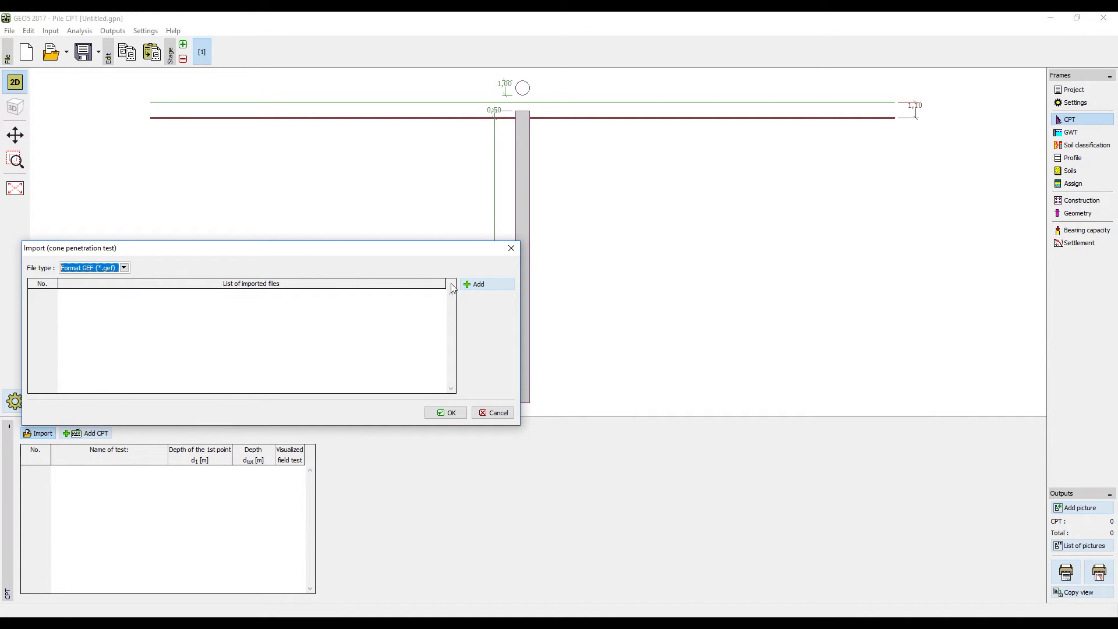
pyautogui.click(470, 285)
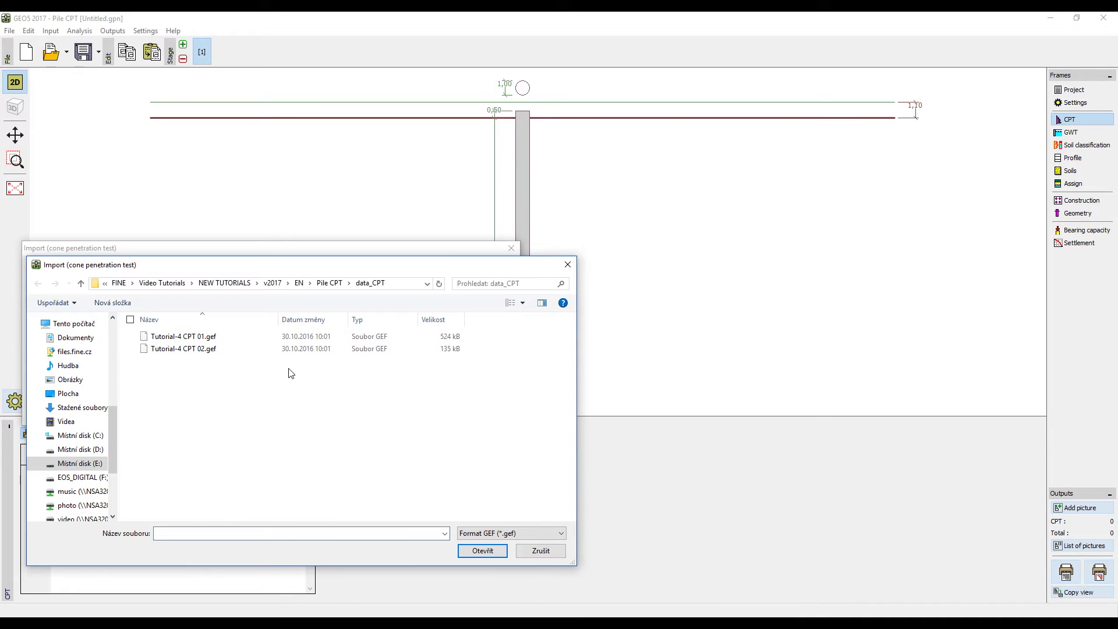
pyautogui.moveTo(291, 373); pyautogui.dragTo(281, 335)
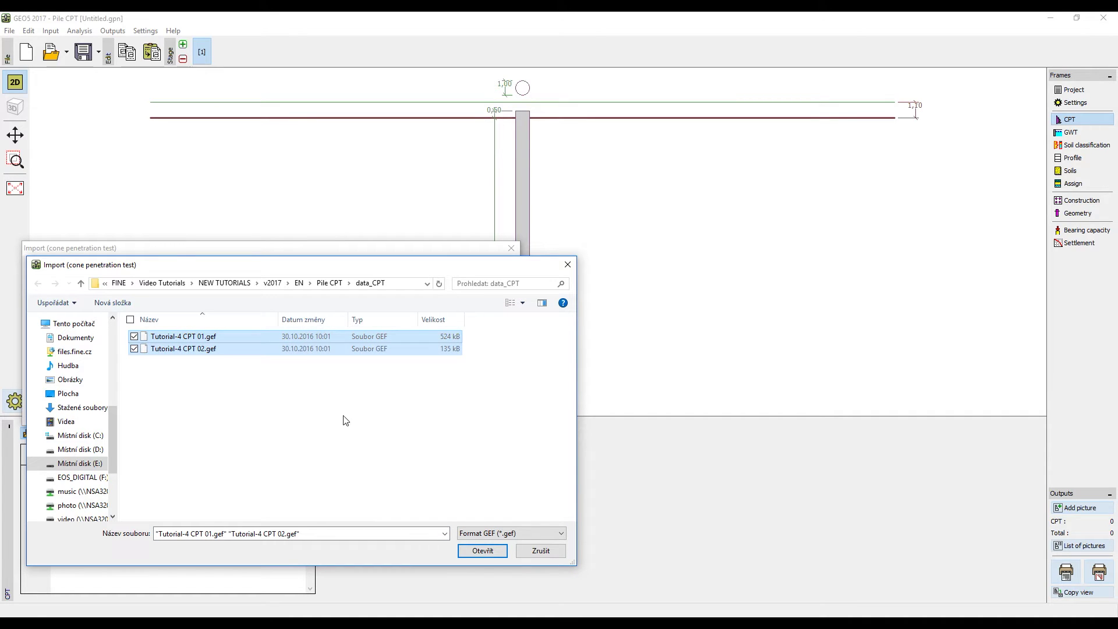
pyautogui.click(483, 550)
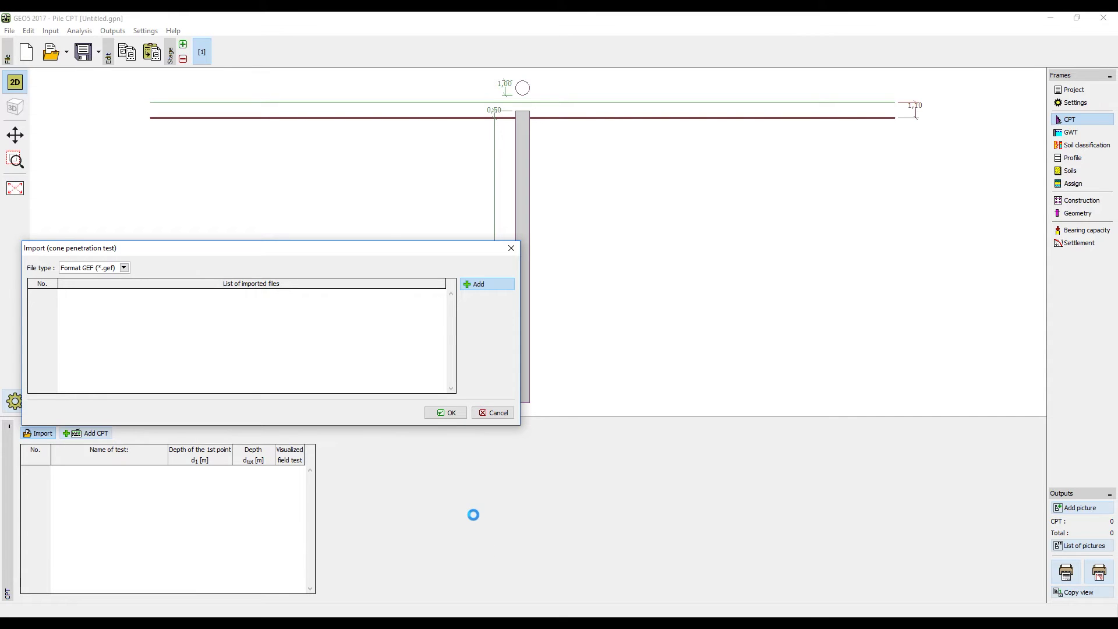
pyautogui.click(450, 412)
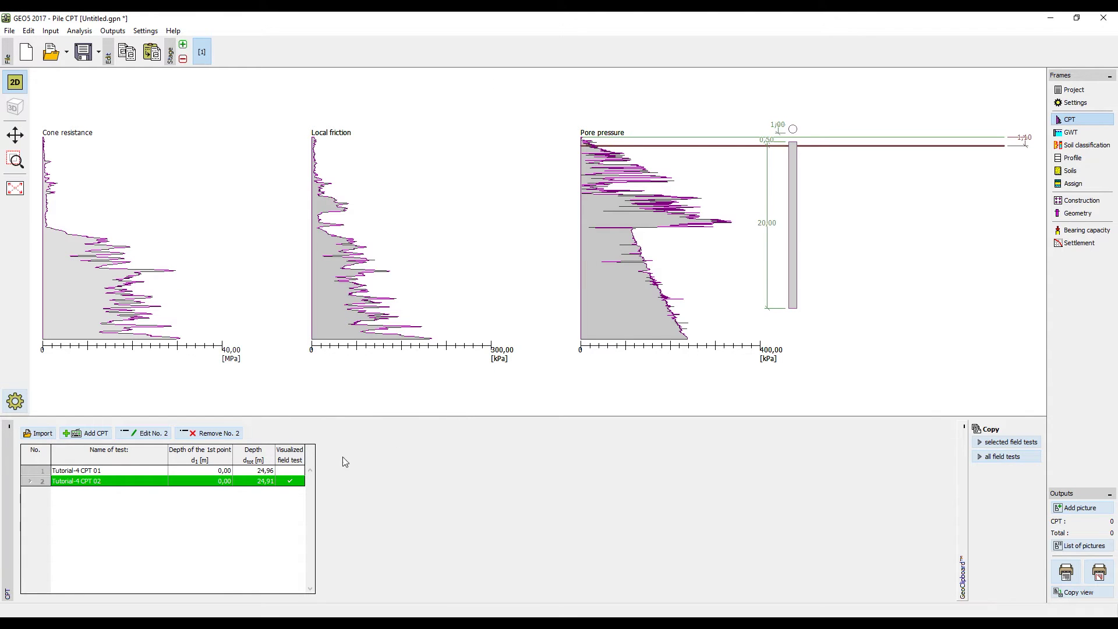
# Inspect both imported tests, viewing CPT 02's measured points and closing without changes.
pyautogui.click(259, 471)
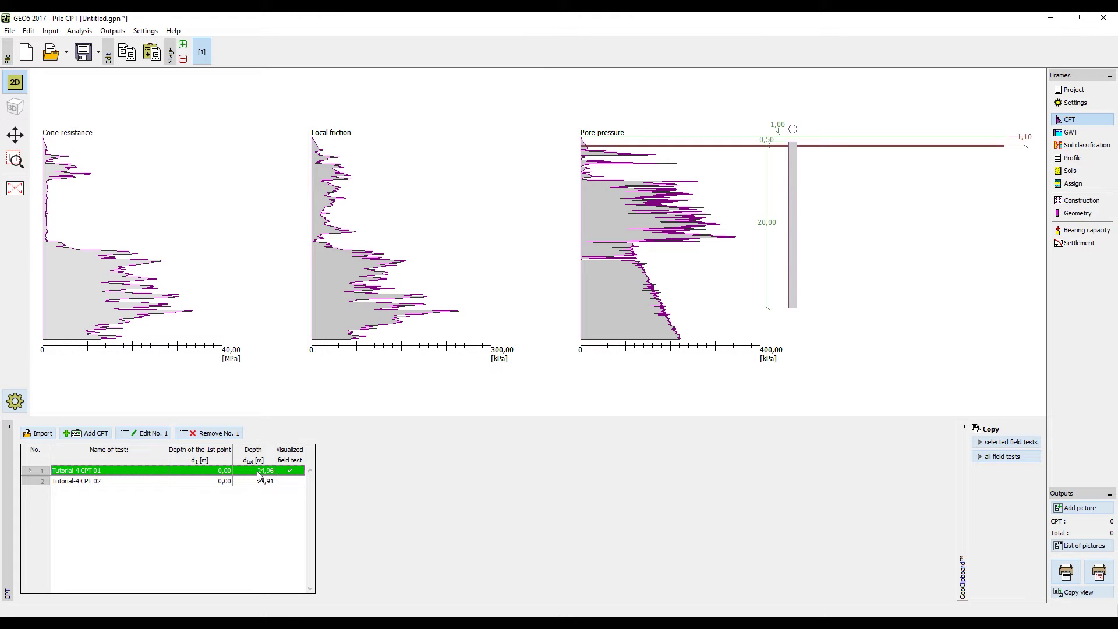
pyautogui.doubleClick(257, 481)
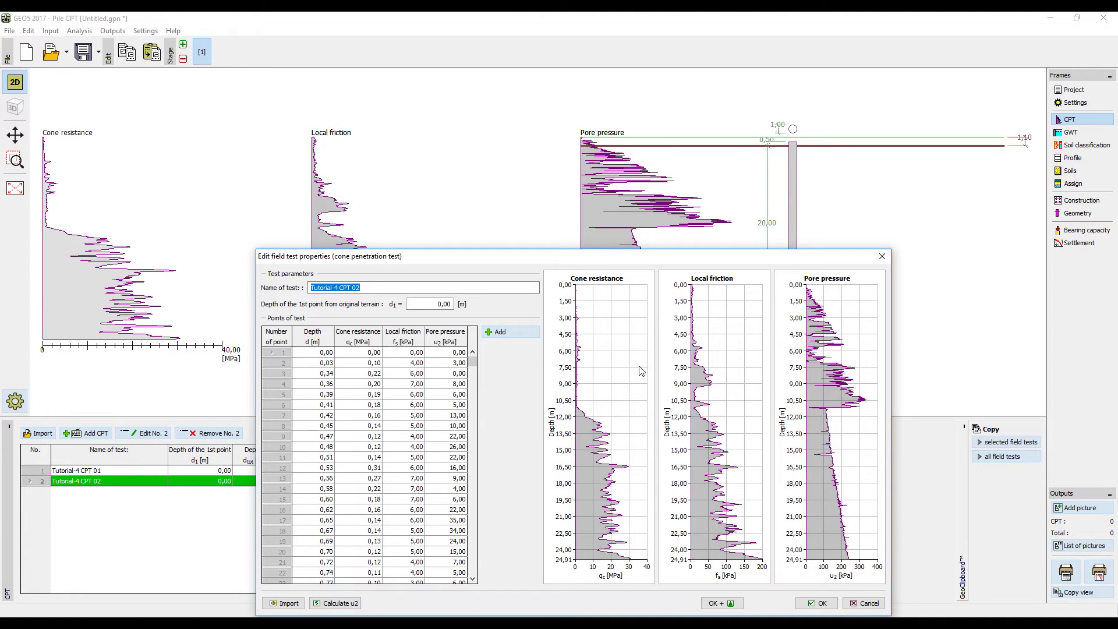
pyautogui.click(880, 263)
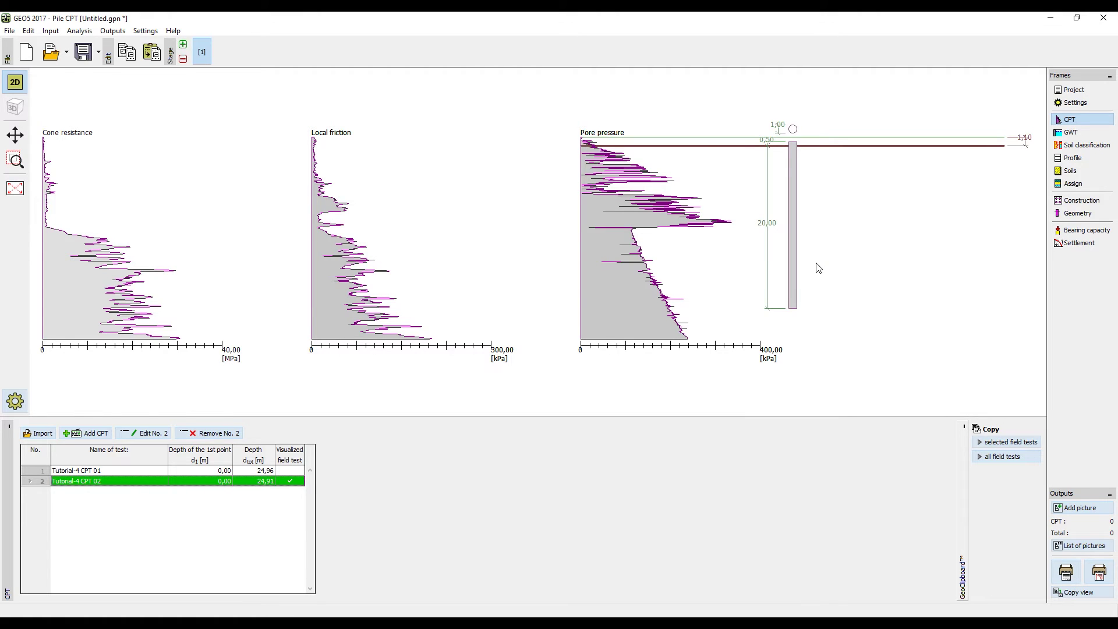
# Check the groundwater table, then classify soils by Robertson 2010 with 0,5 m minimum layer thickness.
pyautogui.click(1097, 134)
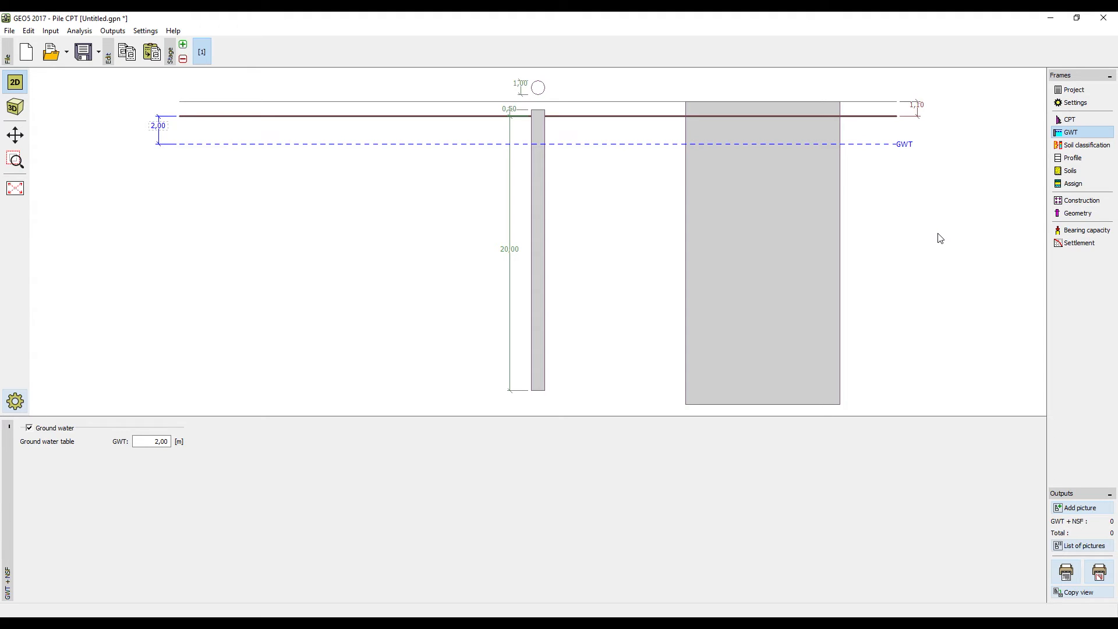
pyautogui.click(1074, 145)
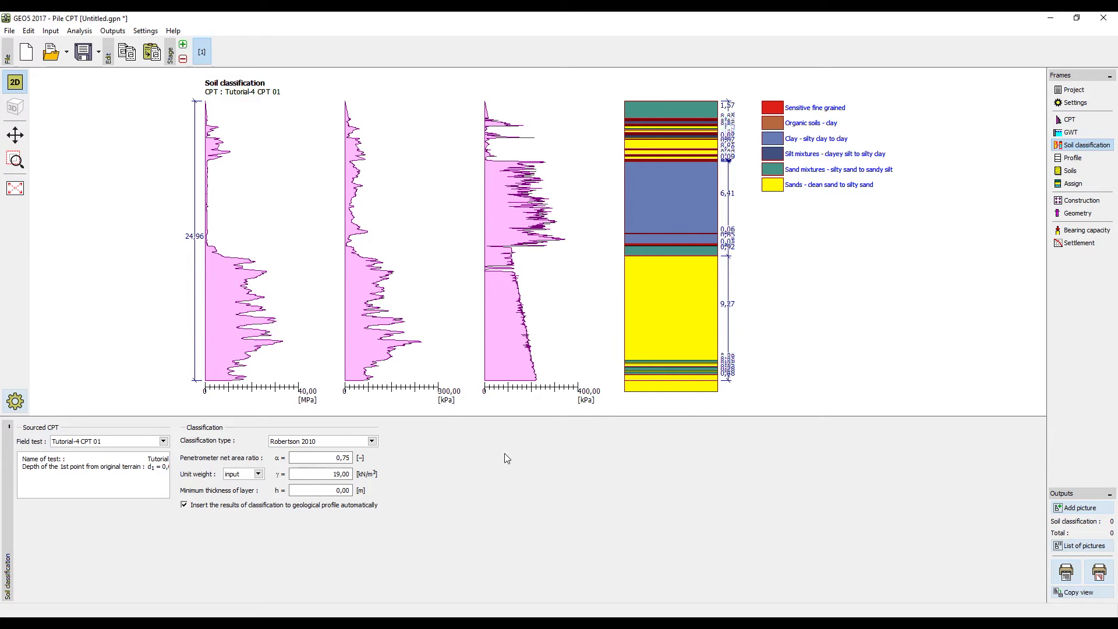
pyautogui.click(367, 442)
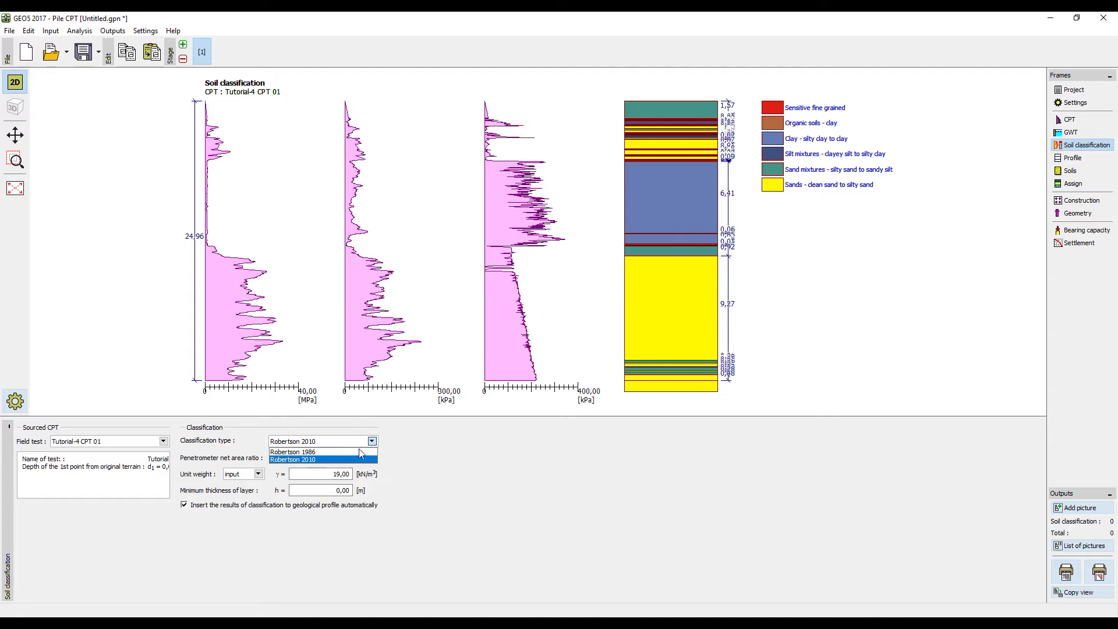
pyautogui.click(359, 454)
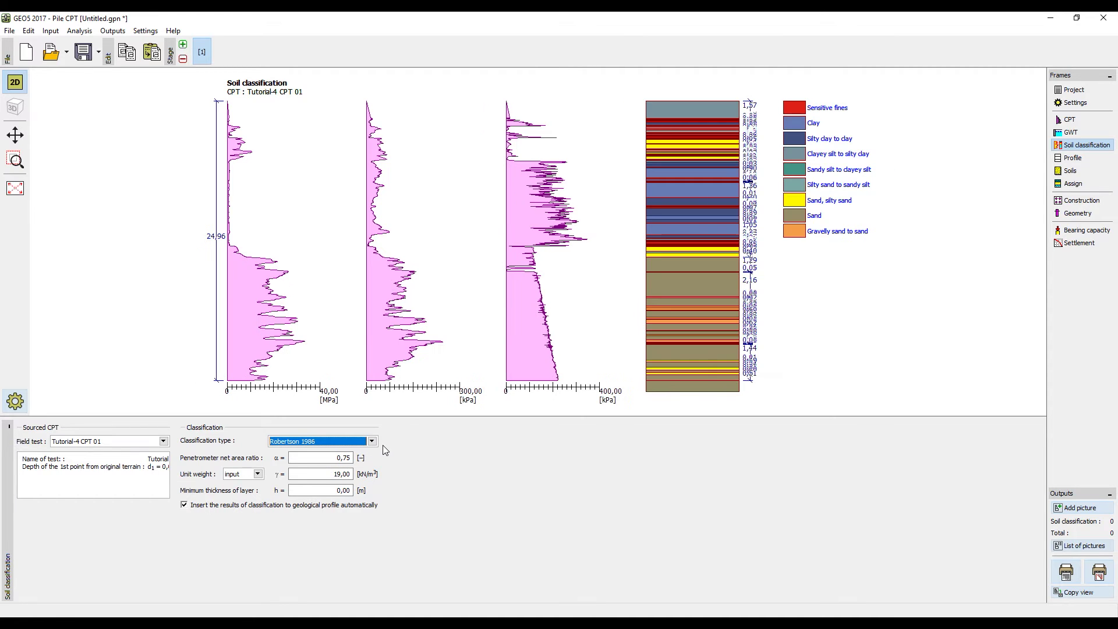
pyautogui.click(371, 441)
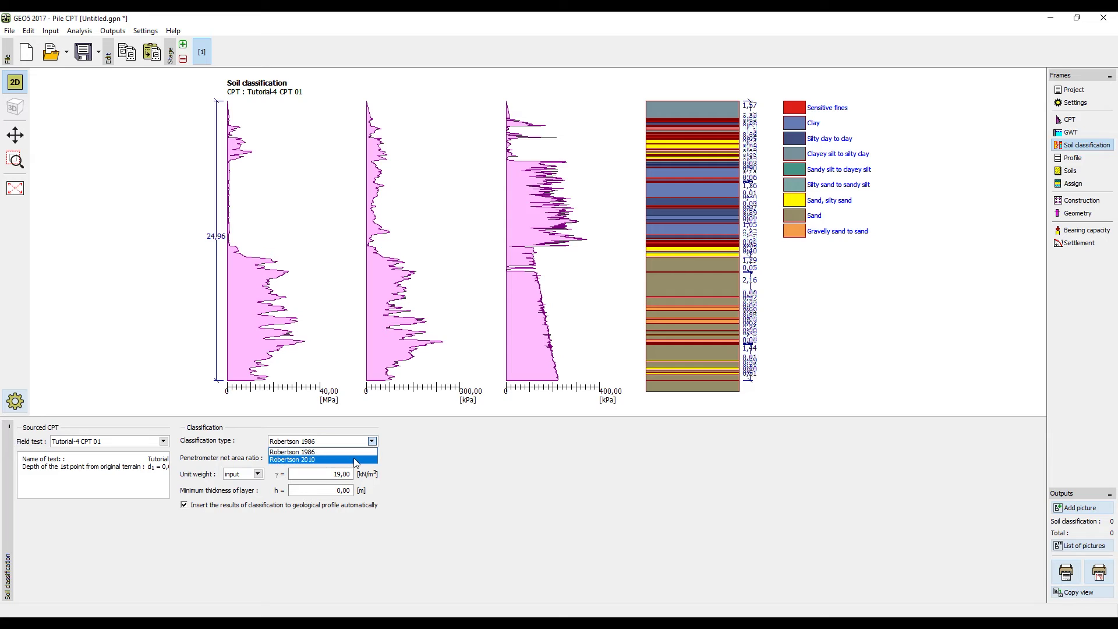
pyautogui.click(356, 460)
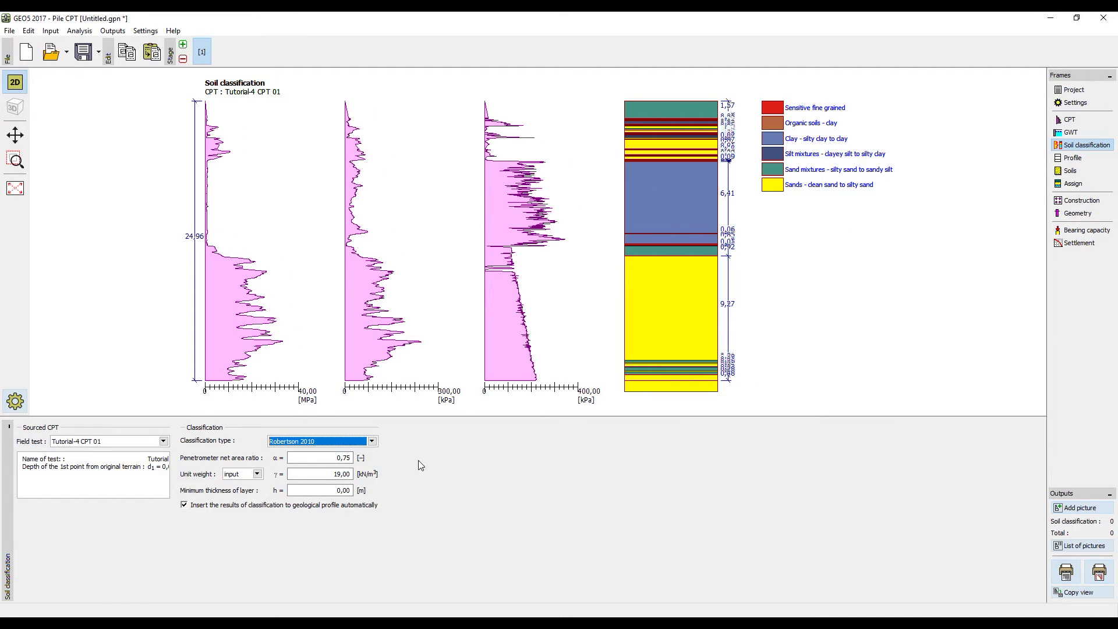
pyautogui.click(348, 491)
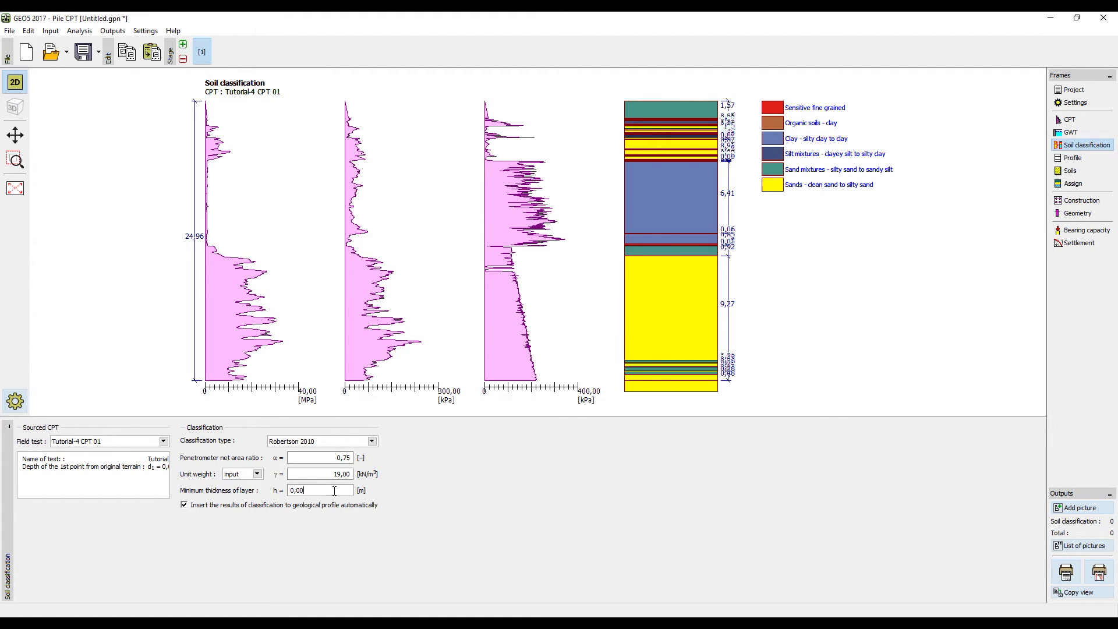
pyautogui.moveTo(335, 491); pyautogui.dragTo(290, 493)
pyautogui.write('0,5')
pyautogui.press('Return')
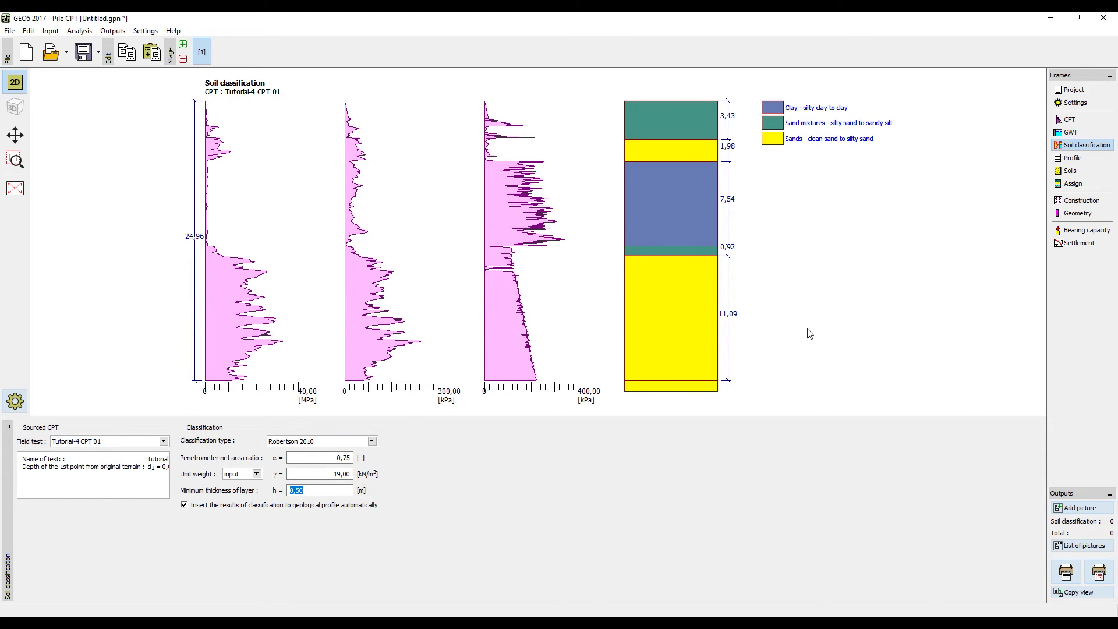
# Review the classified profile and soils, then enter 1200 kN design load and 600 kN service load.
pyautogui.click(1074, 158)
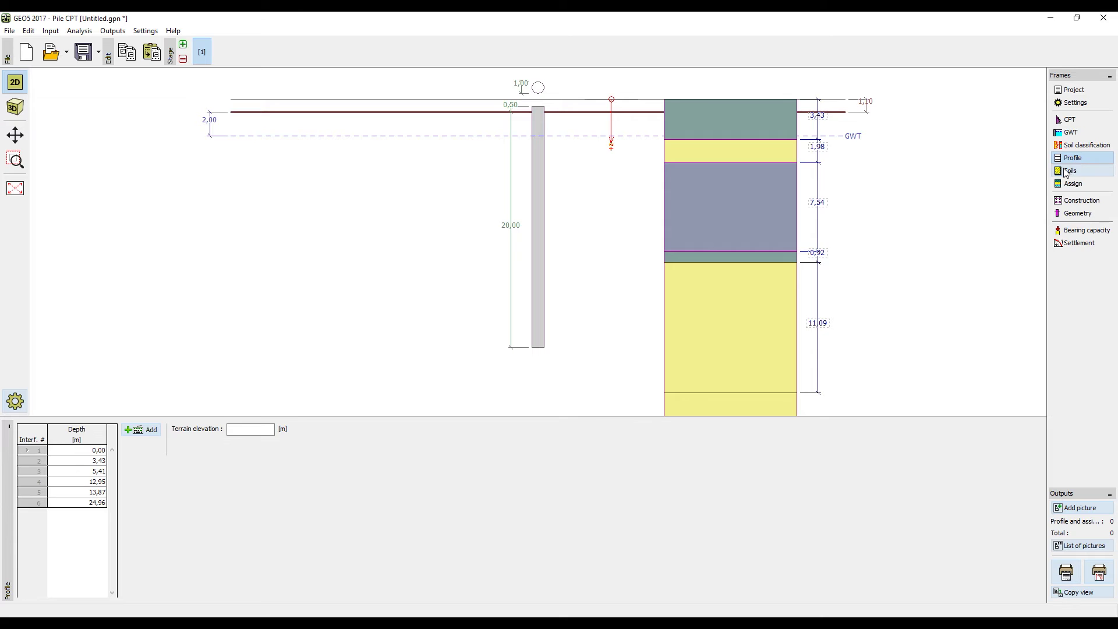
pyautogui.click(1064, 170)
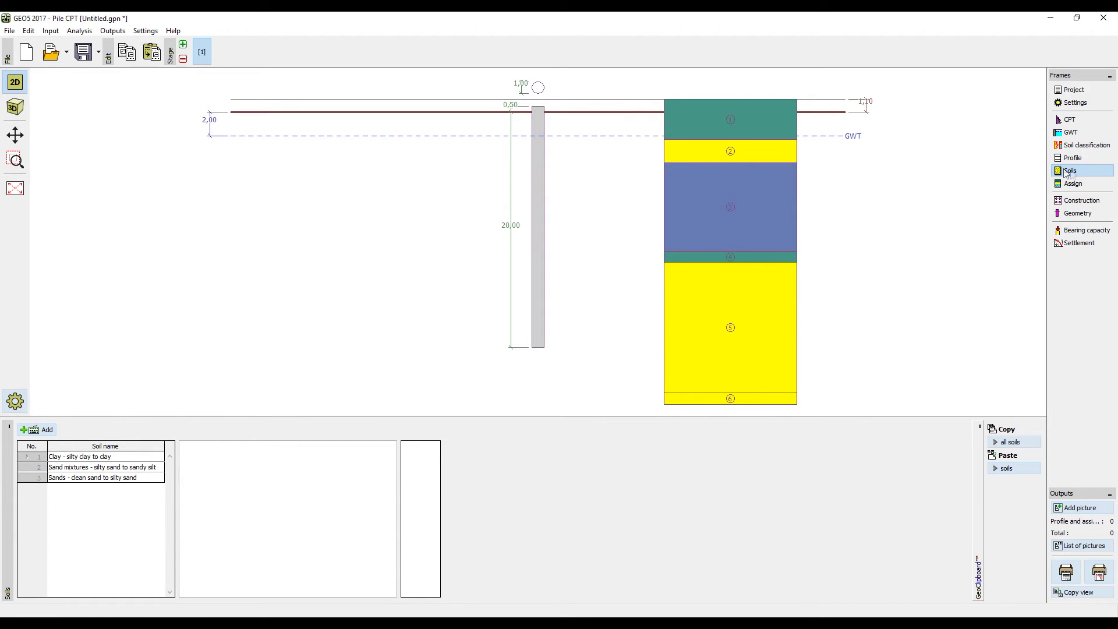
pyautogui.click(1060, 203)
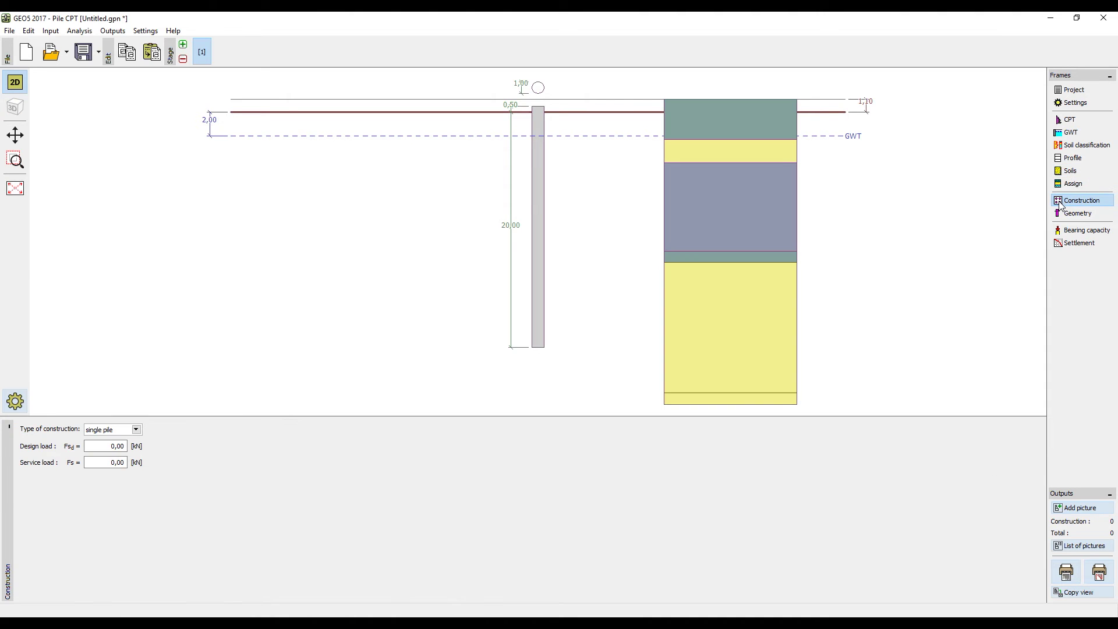
pyautogui.click(92, 446)
pyautogui.doubleClick(92, 446)
pyautogui.write('1200')
pyautogui.press('Tab')
pyautogui.write('600')
# Define a bored pile with steel casing, 15 m length in soil, 1,1 m diameter.
pyautogui.click(1076, 213)
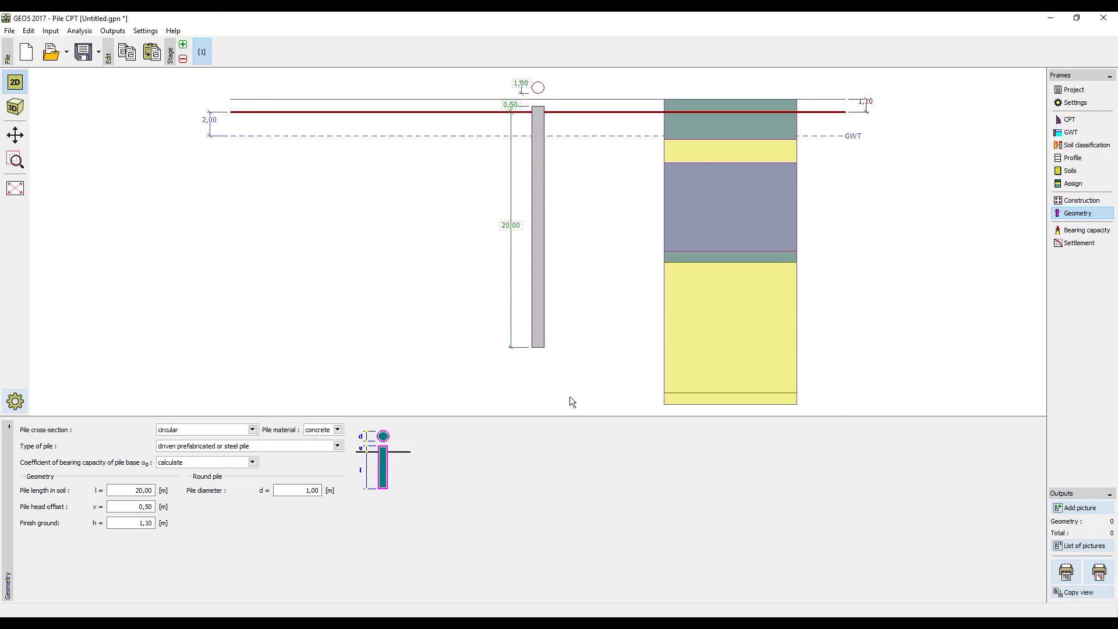
pyautogui.click(229, 447)
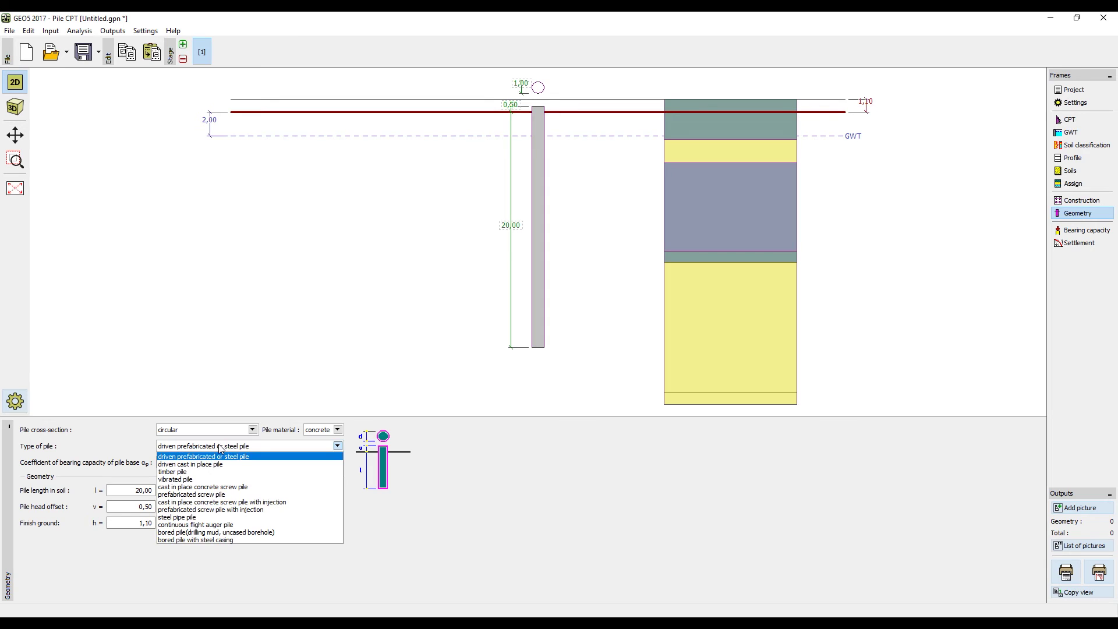
pyautogui.click(210, 541)
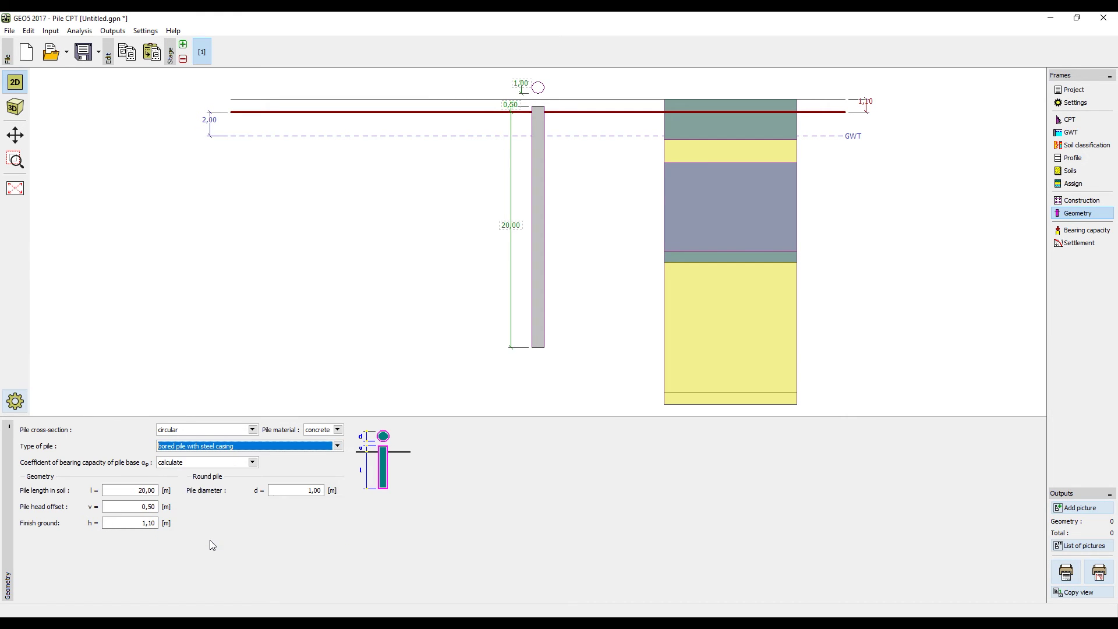
pyautogui.click(132, 492)
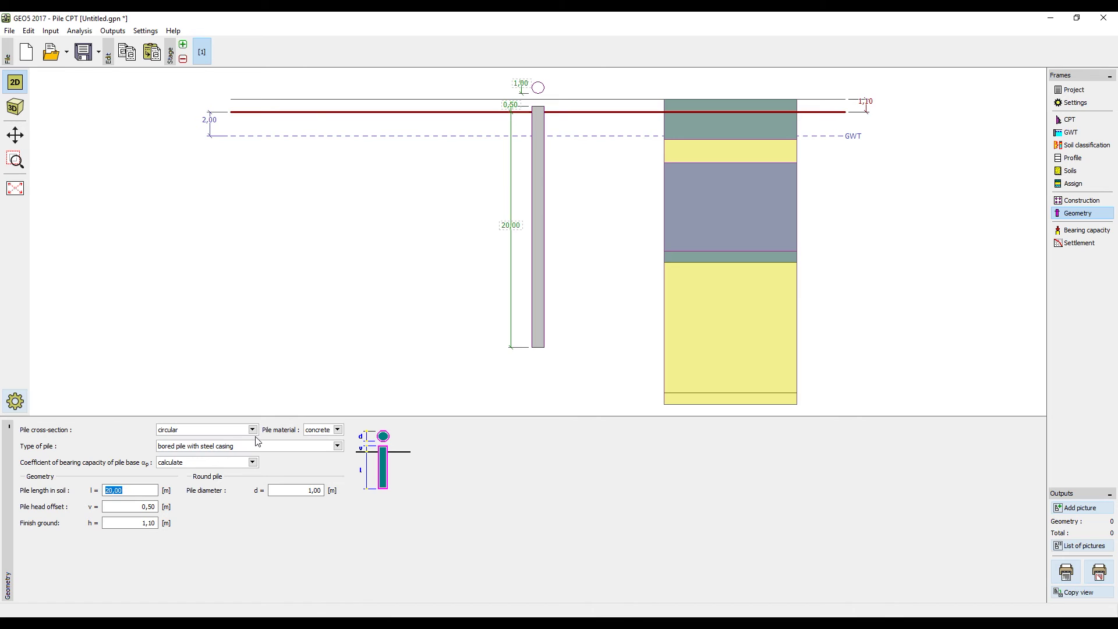
pyautogui.write('15')
pyautogui.press('Tab')
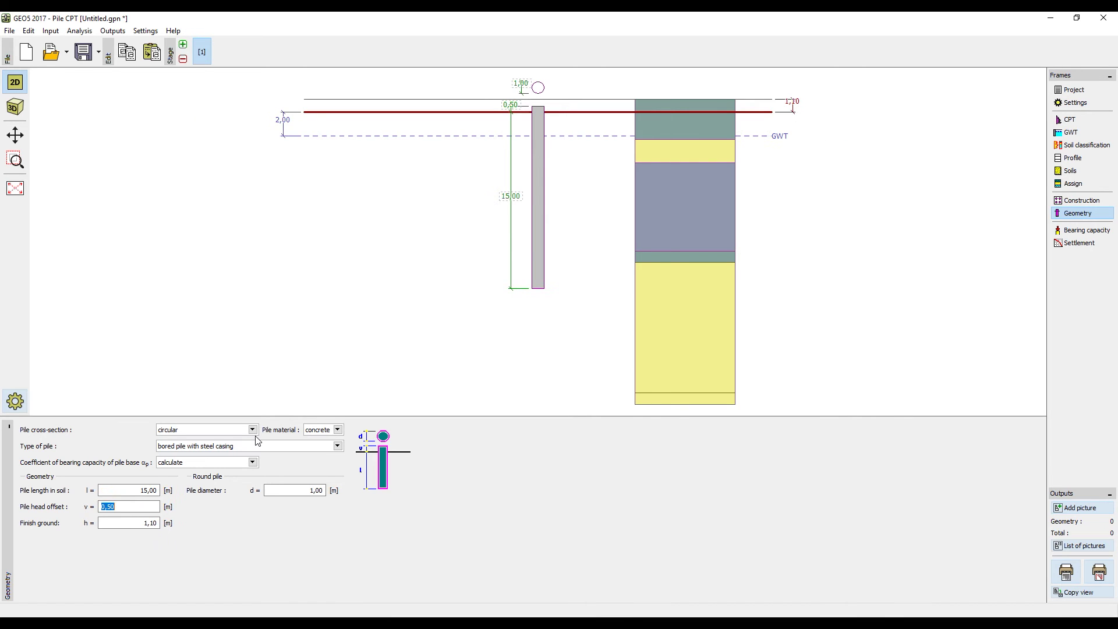
pyautogui.click(272, 491)
pyautogui.write('1,1')
pyautogui.press('Tab')
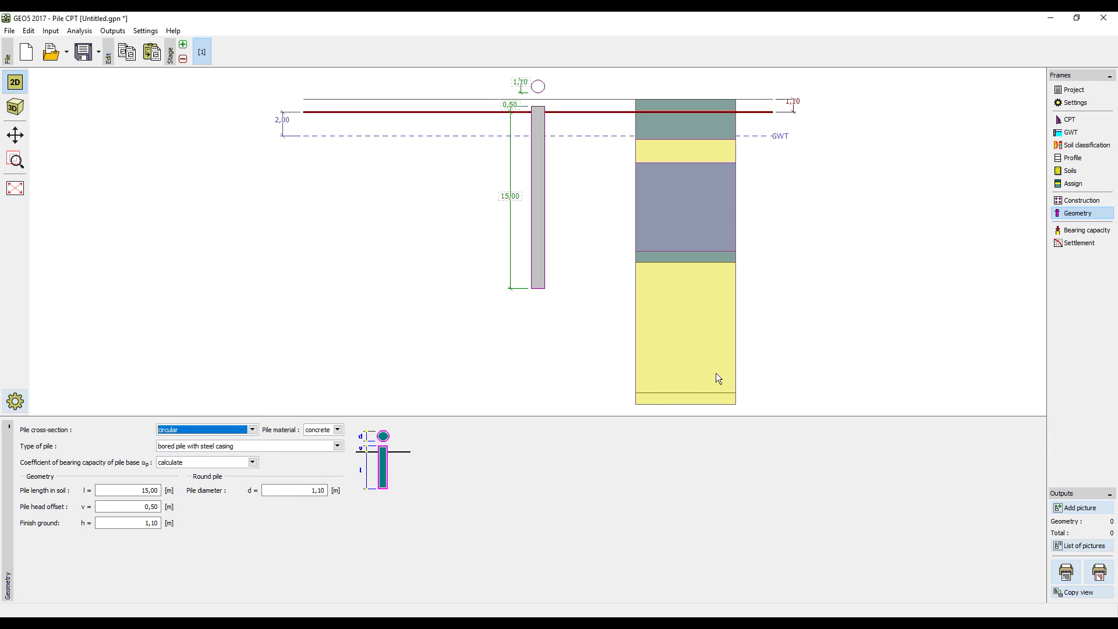
# Run the vertical bearing capacity check: Rcd 4254,66 kN against 1200 kN, SATISFACTORY.
pyautogui.click(1077, 232)
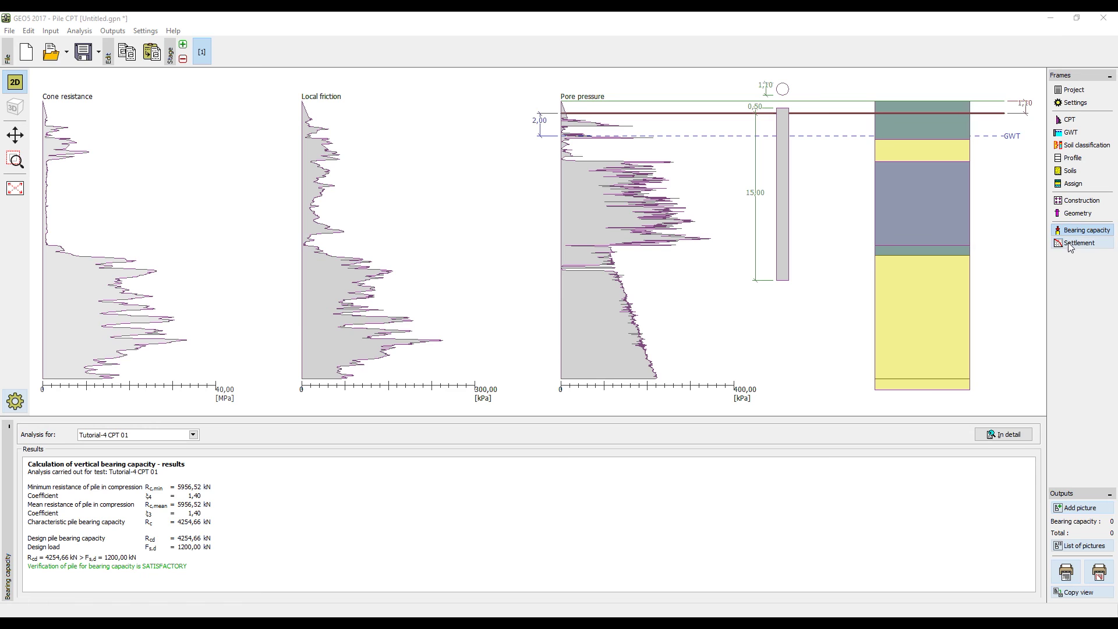
# Compute settlement: 3,6 mm under the 600 kN service load, with the load-settlement curve.
pyautogui.click(1070, 246)
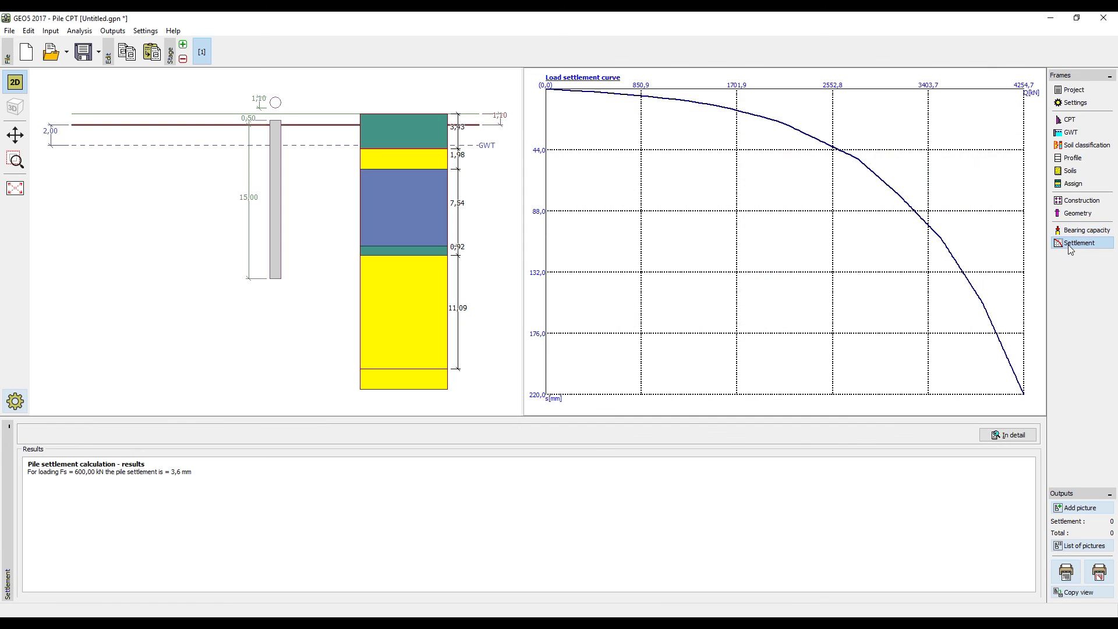